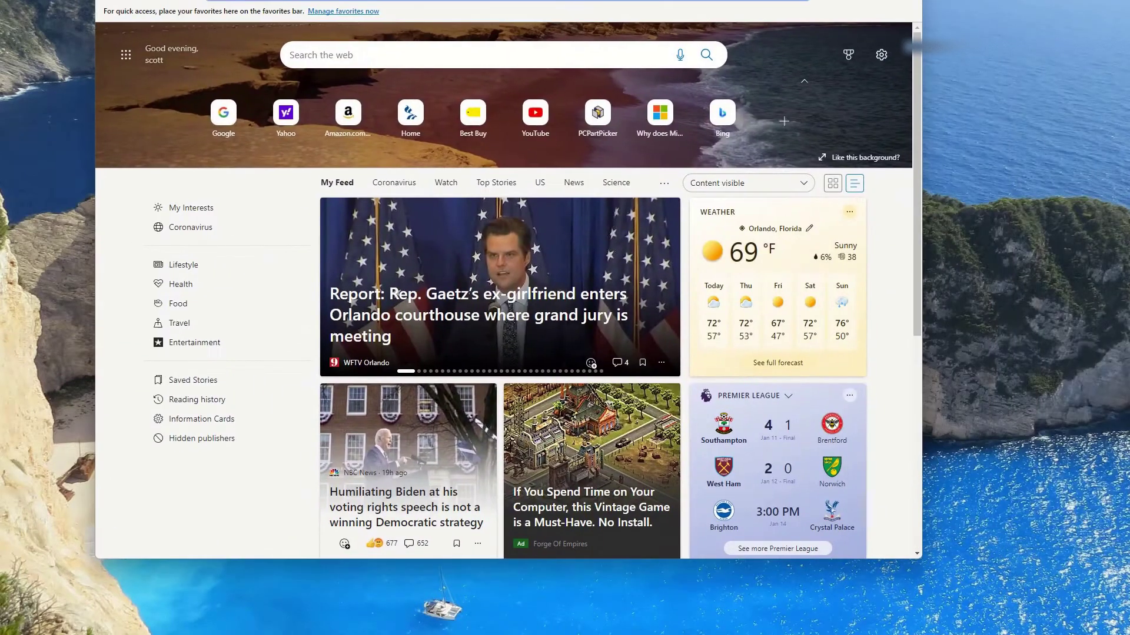
- Scroll down through the new tab page's news feed and shopping suggestions
{"action": "scroll", "coordinate": [731, 385], "scroll_direction": "down", "scroll_amount": 5}
{"action": "scroll", "coordinate": [647, 330], "scroll_direction": "down", "scroll_amount": 4}
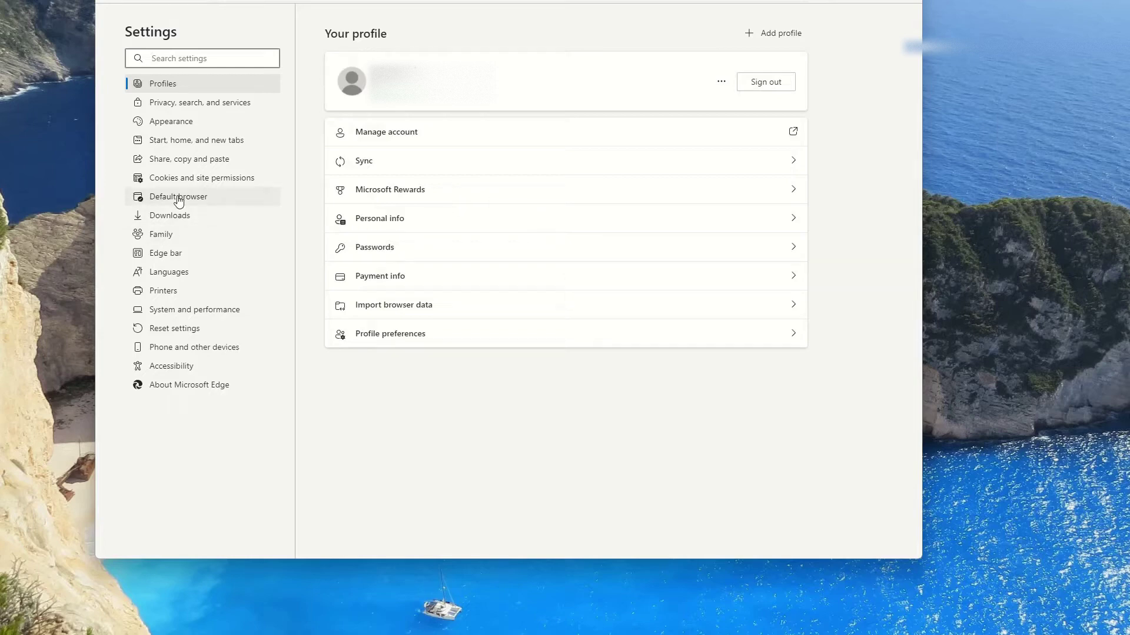
- Set Edge to open amazon.com as a specific page at startup
{"action": "left_click", "coordinate": [196, 142]}
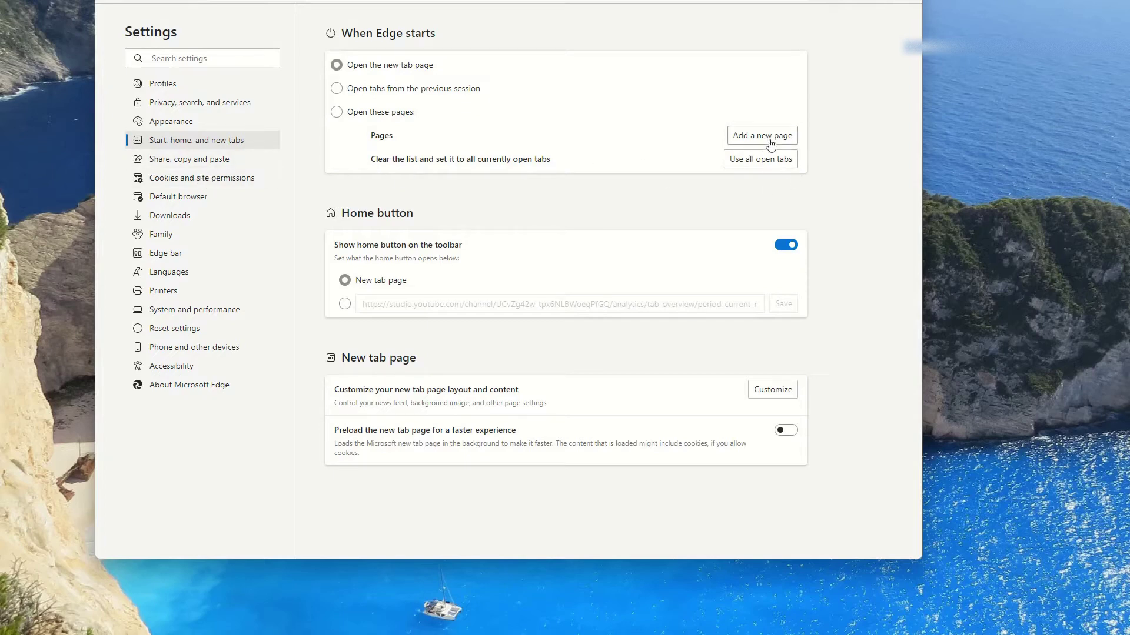
{"action": "left_click", "coordinate": [336, 111]}
{"action": "left_click", "coordinate": [741, 137]}
{"action": "type", "text": "amazon.com"}
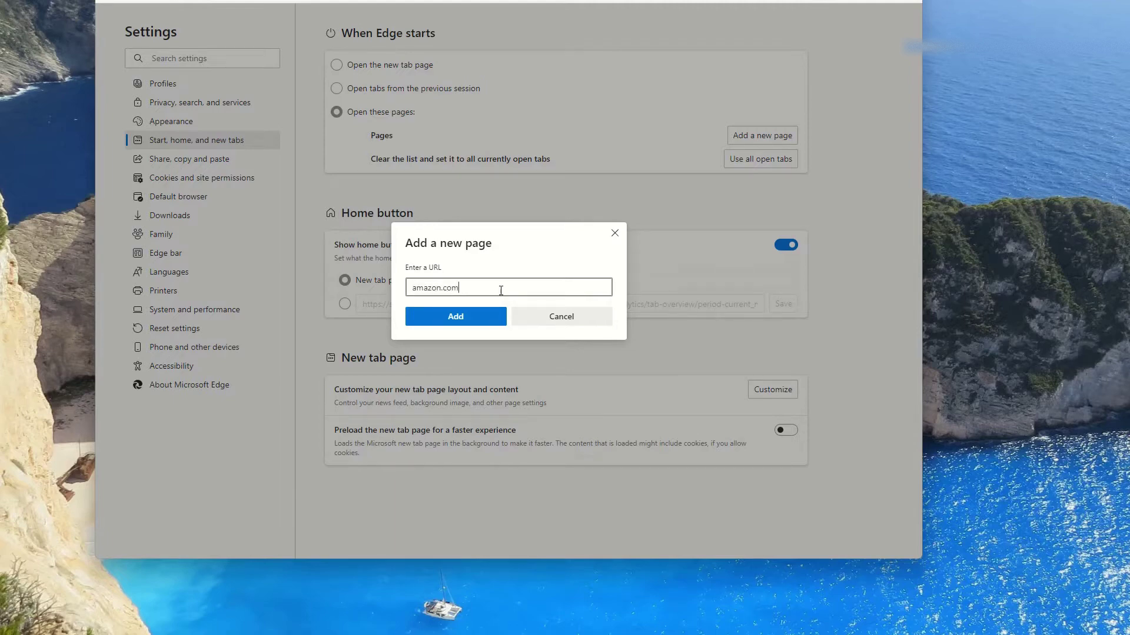
{"action": "left_click", "coordinate": [495, 316]}
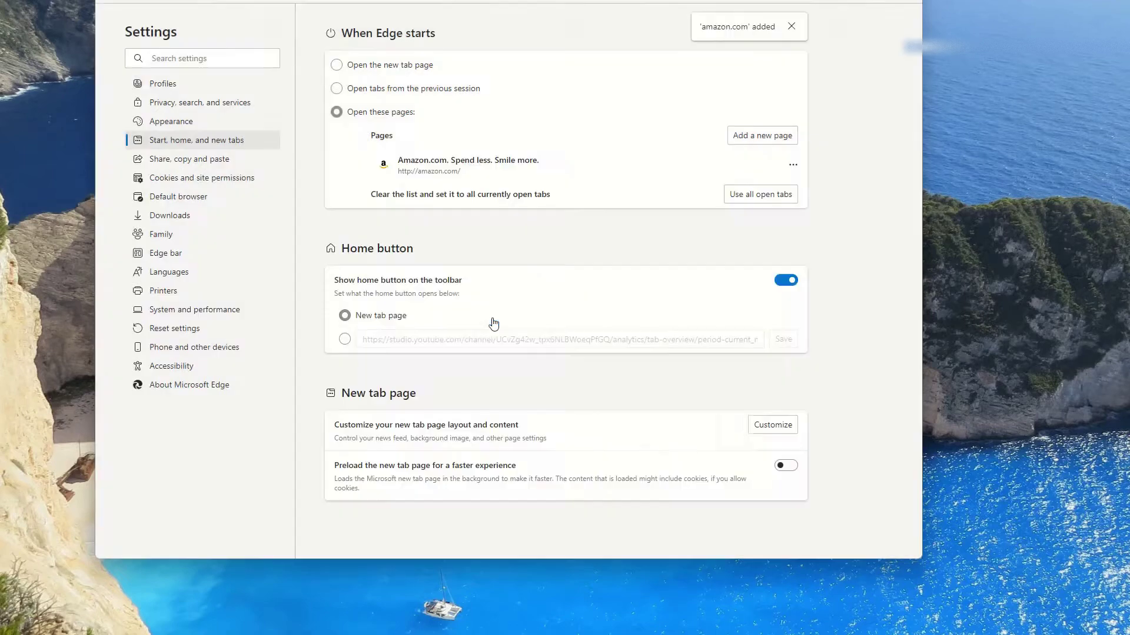
- Replace the home button's custom address with amazon.com and save it
{"action": "left_click", "coordinate": [345, 339]}
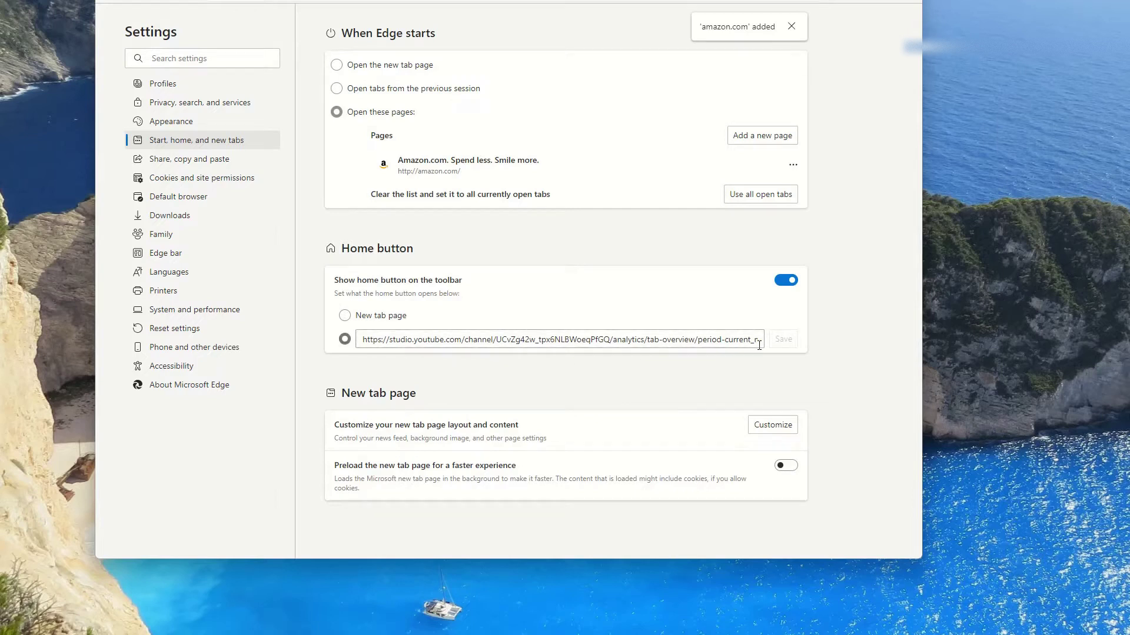
{"action": "left_click_drag", "start_coordinate": [751, 342], "coordinate": [288, 313]}
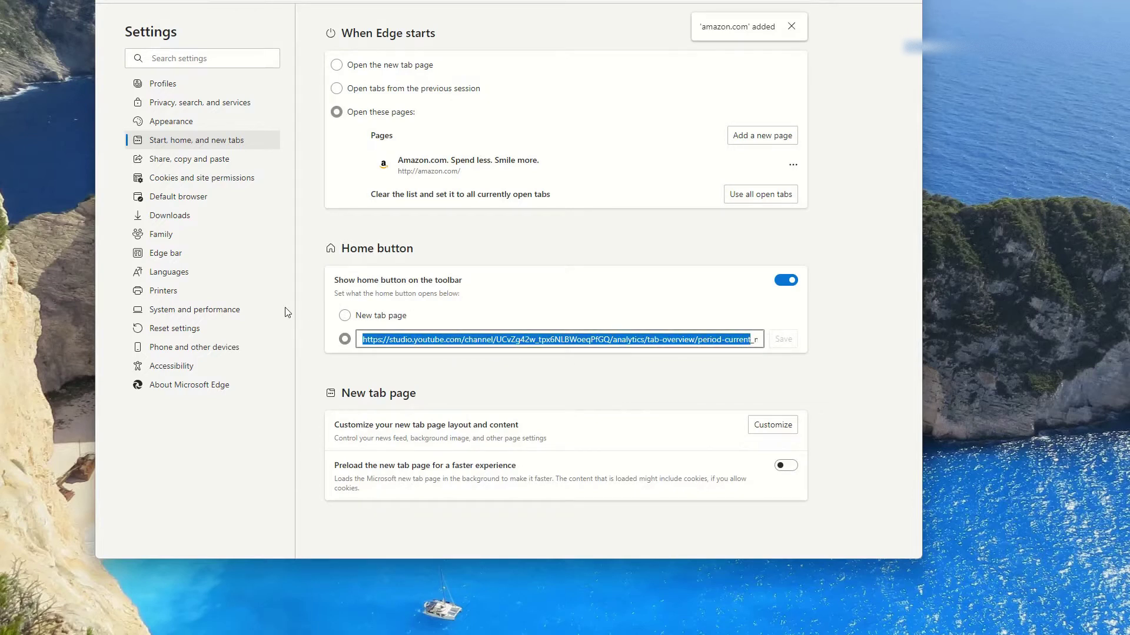
{"action": "key", "text": "BackSpace"}
{"action": "key", "text": "BackSpace"}
{"action": "type", "text": "ac"}
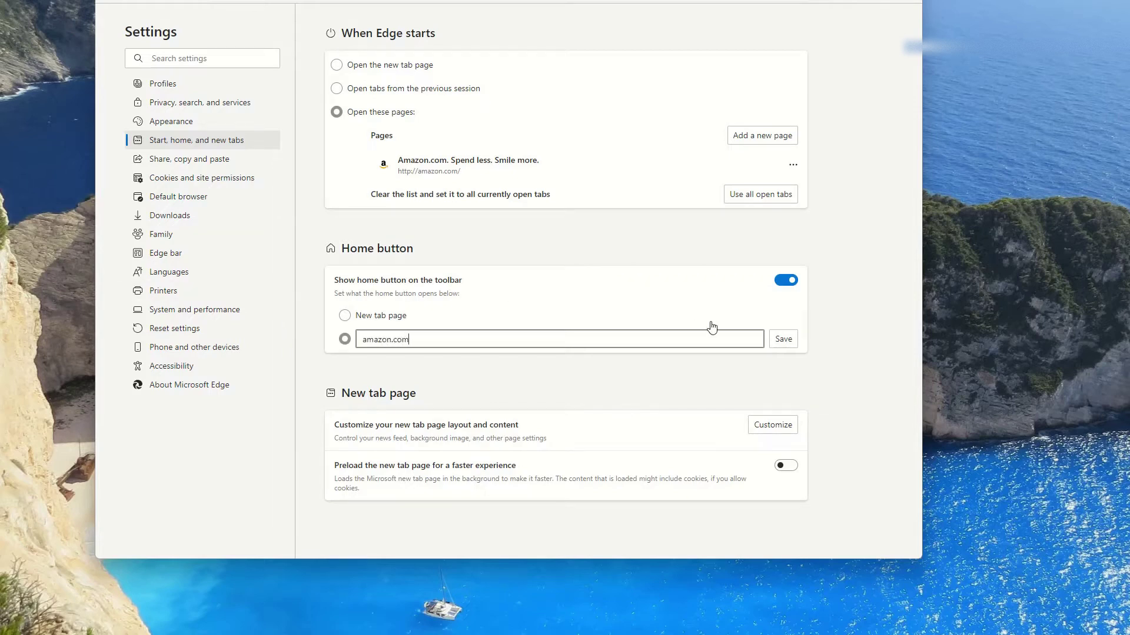
{"action": "left_click", "coordinate": [786, 340]}
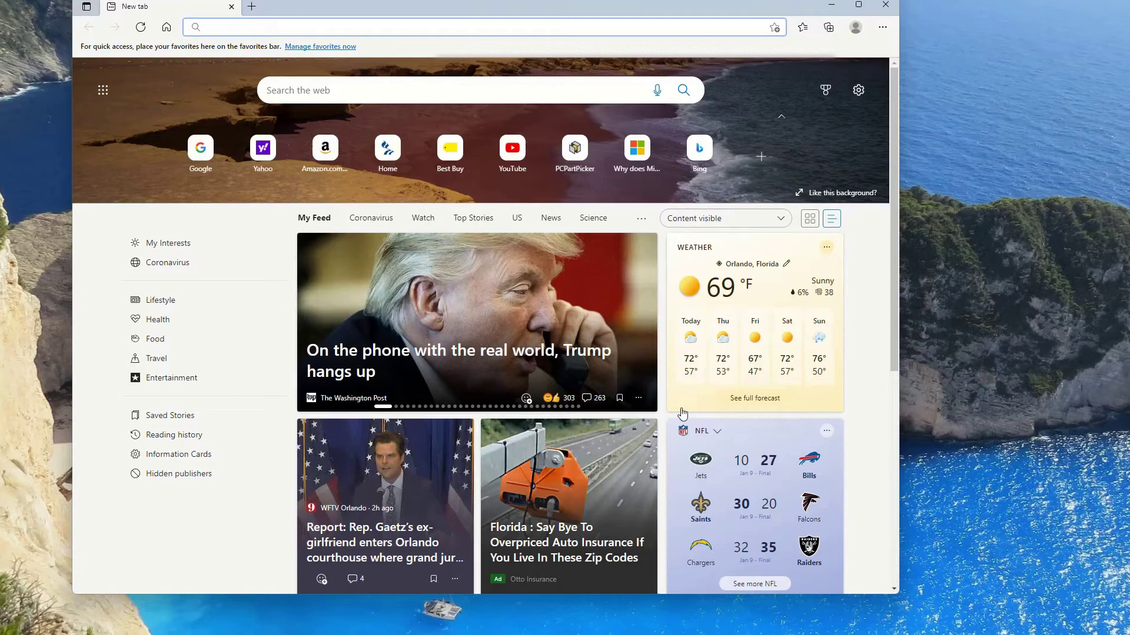
- Scroll the new tab's news feed to confirm it is unchanged
{"action": "scroll", "coordinate": [682, 414], "scroll_direction": "down", "scroll_amount": 5}
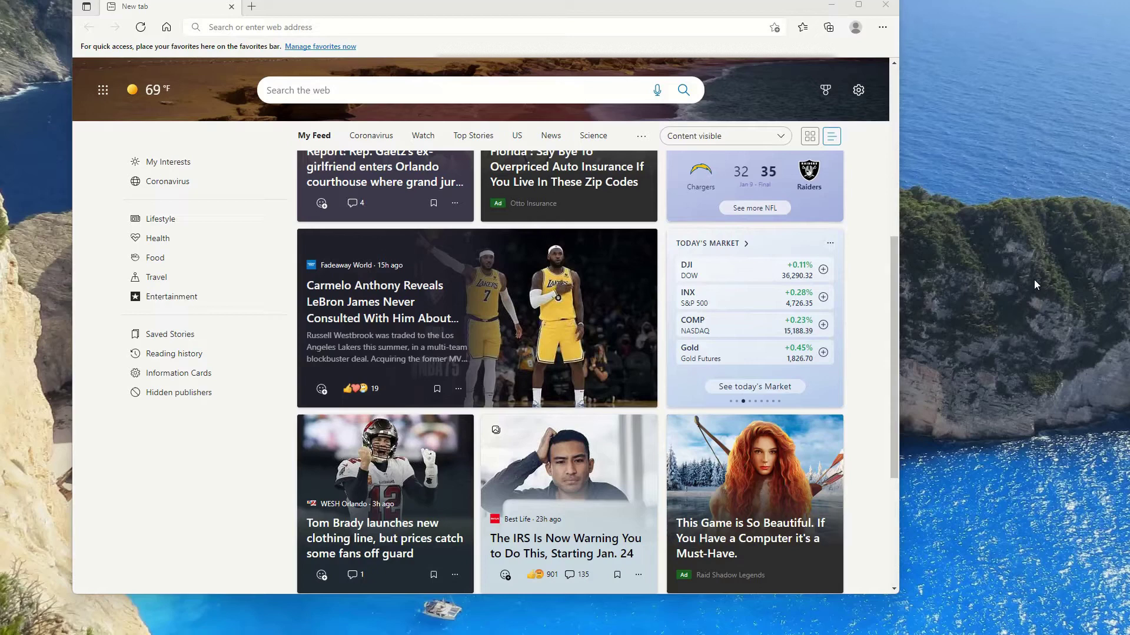
- Load the Custom New Tab add-on page from the pasted address
{"action": "left_click", "coordinate": [360, 27]}
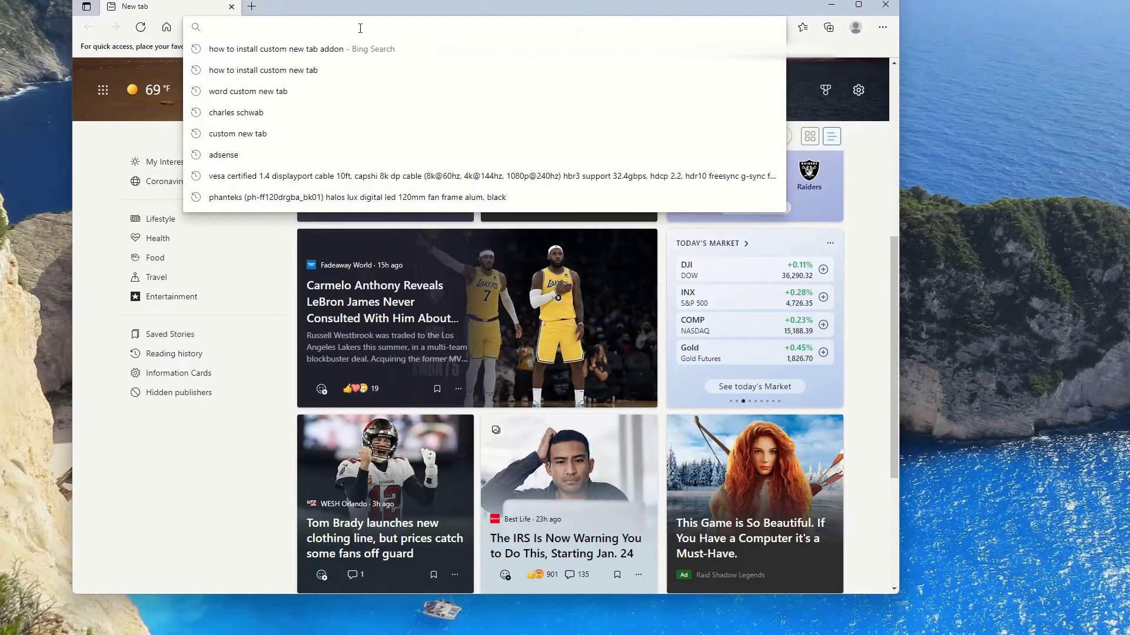
{"action": "key", "text": "ctrl+v"}
{"action": "key", "text": "Return"}
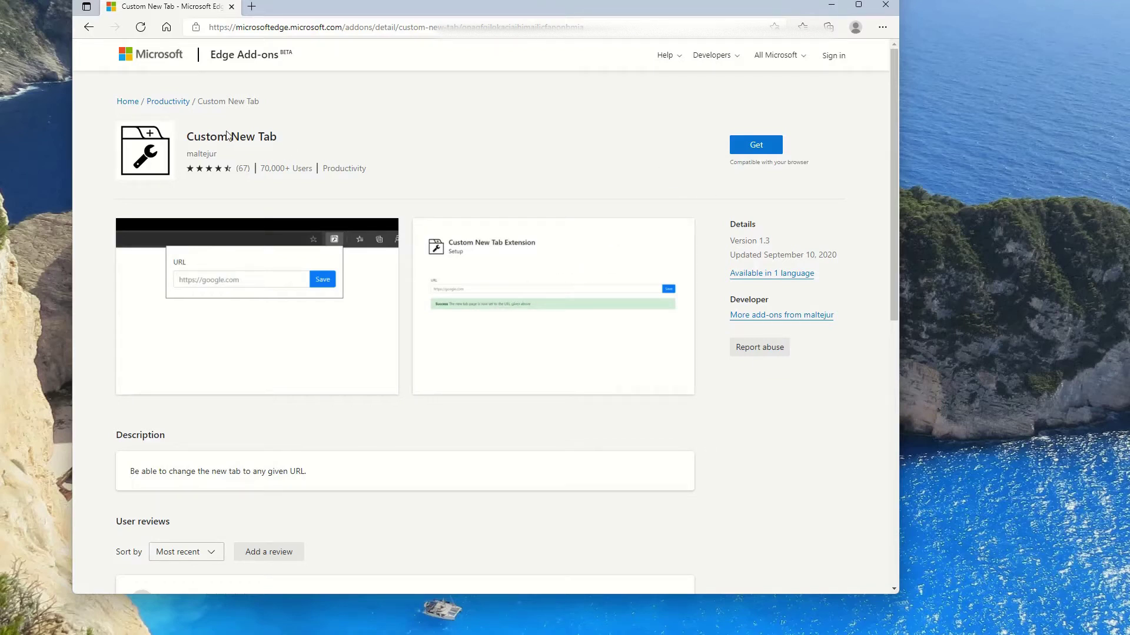
- Install Custom New Tab and open the help article on why Edge disabled it
{"action": "left_click", "coordinate": [759, 148]}
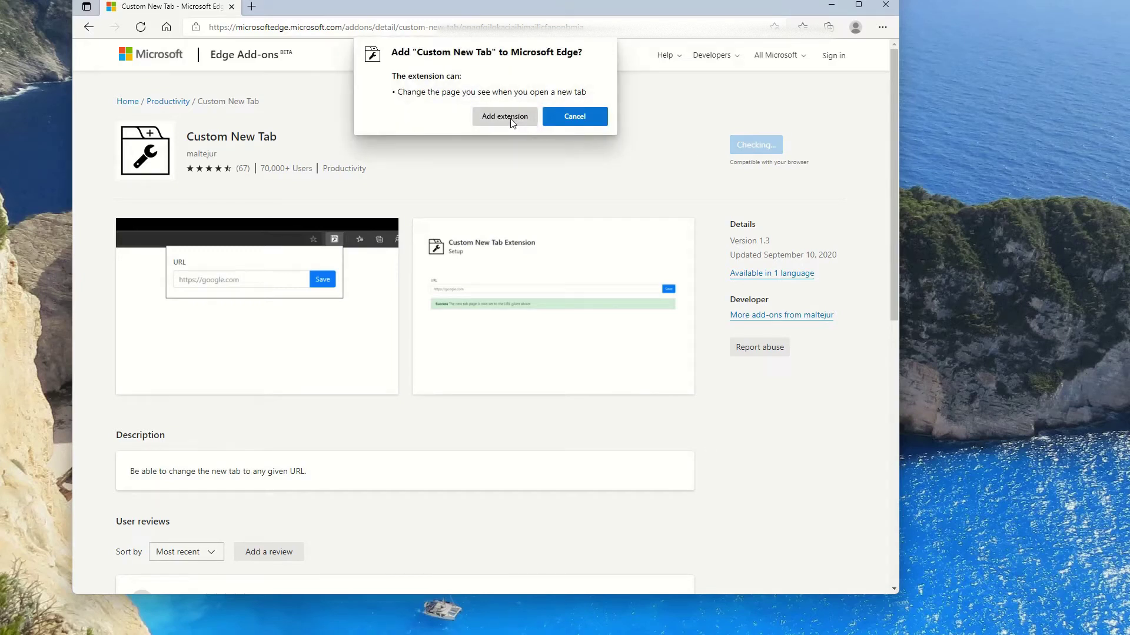
{"action": "left_click", "coordinate": [510, 118]}
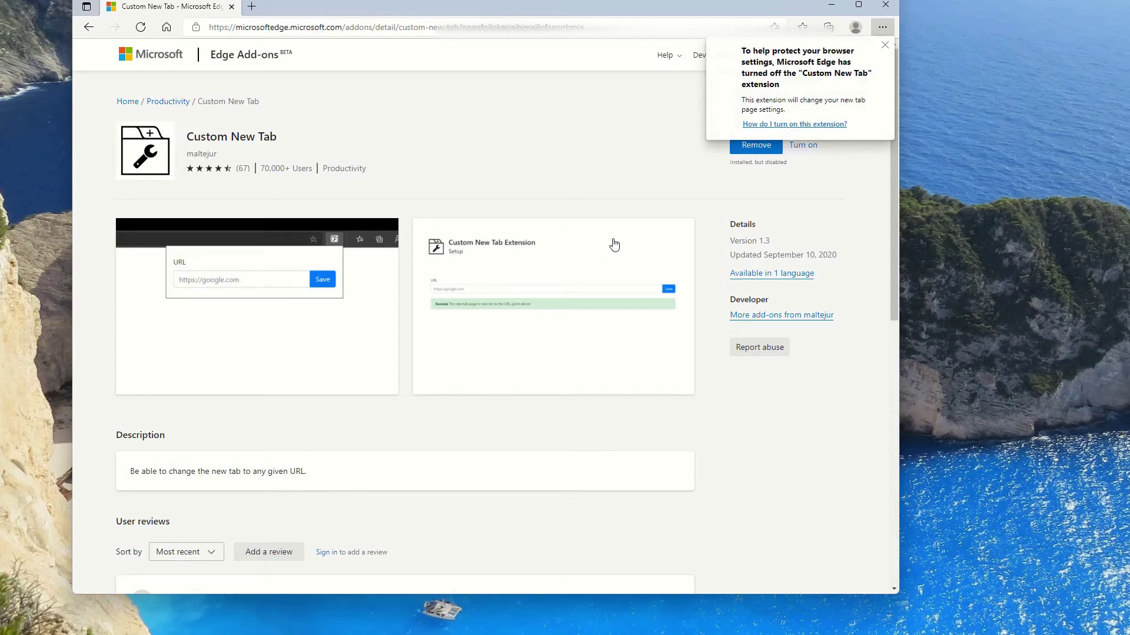
{"action": "left_click", "coordinate": [795, 125]}
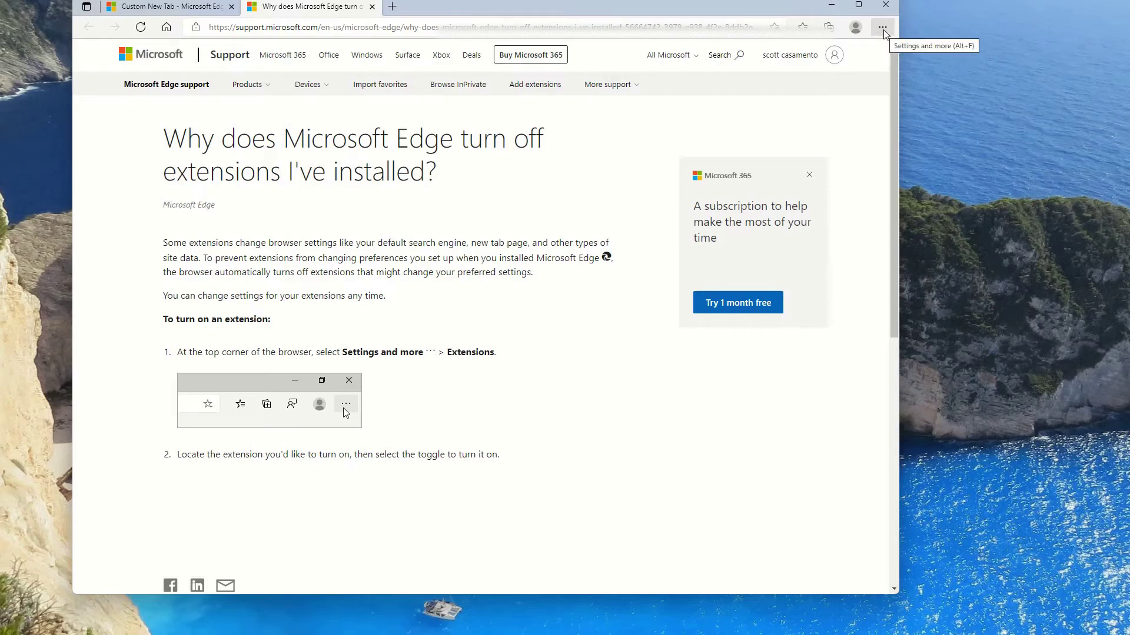
- Switch on the Custom New Tab toggle in the Manage extensions page
{"action": "left_click", "coordinate": [883, 33]}
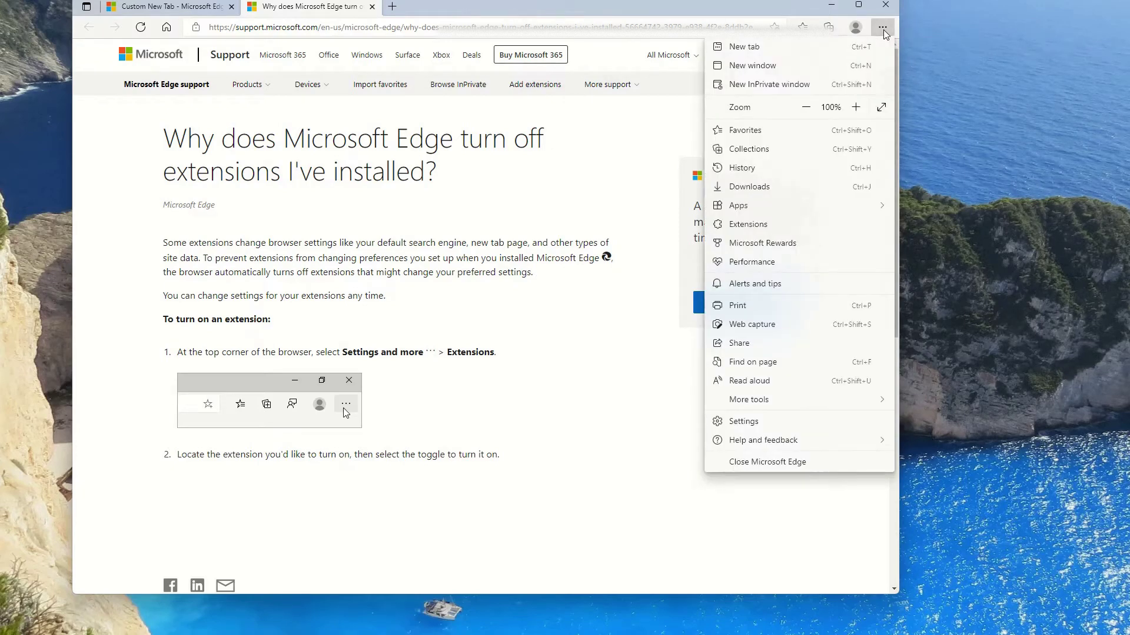
{"action": "left_click", "coordinate": [752, 227]}
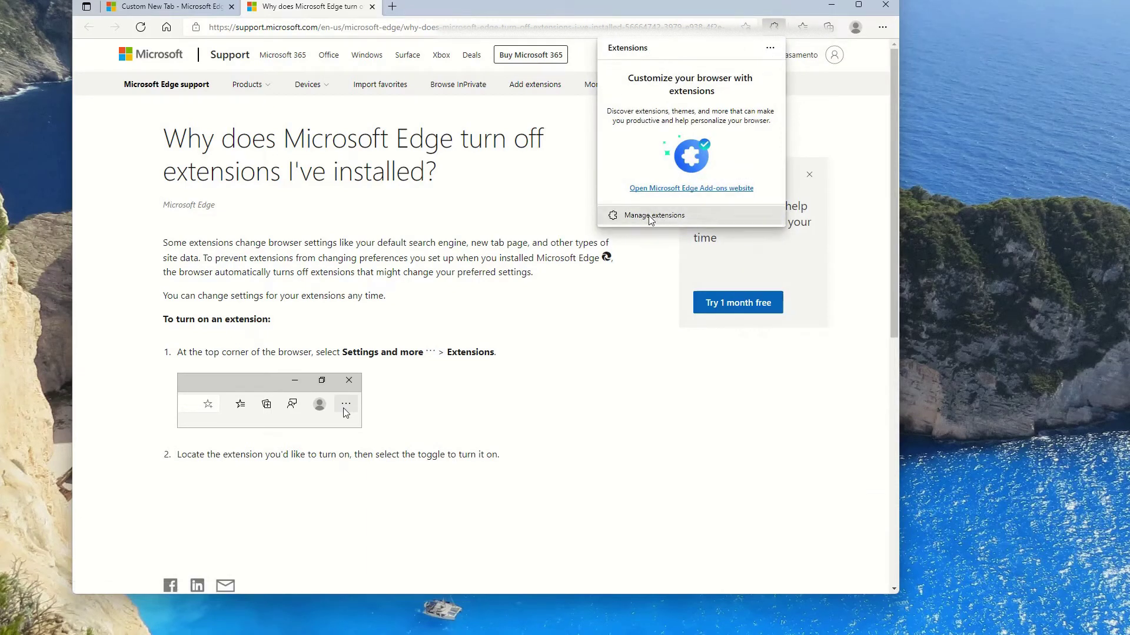
{"action": "left_click", "coordinate": [650, 216]}
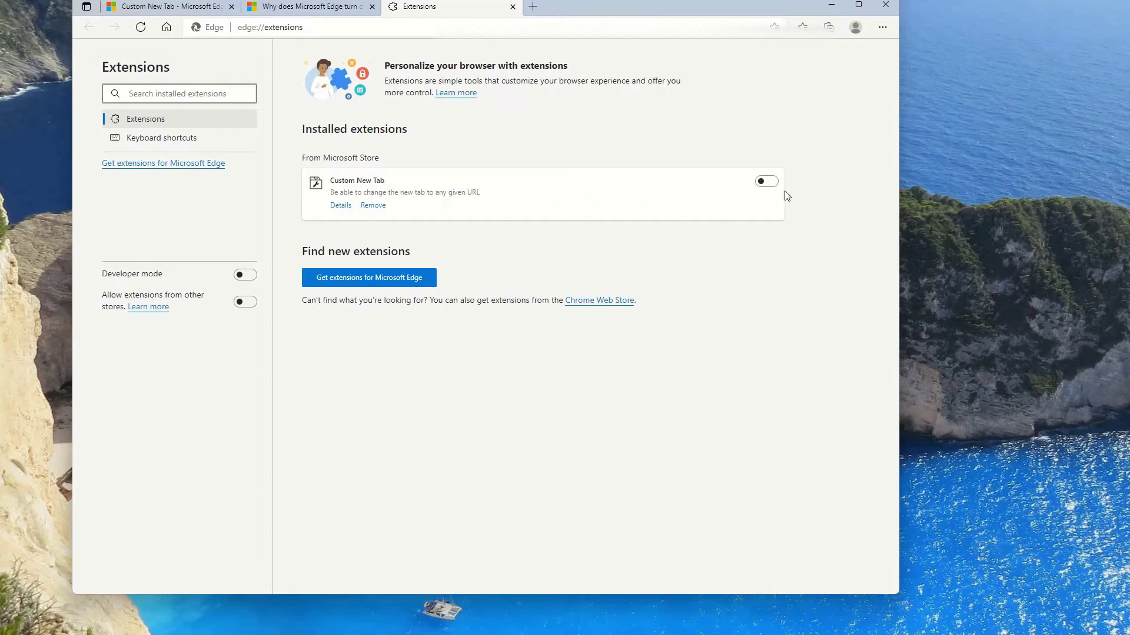
{"action": "left_click", "coordinate": [760, 185]}
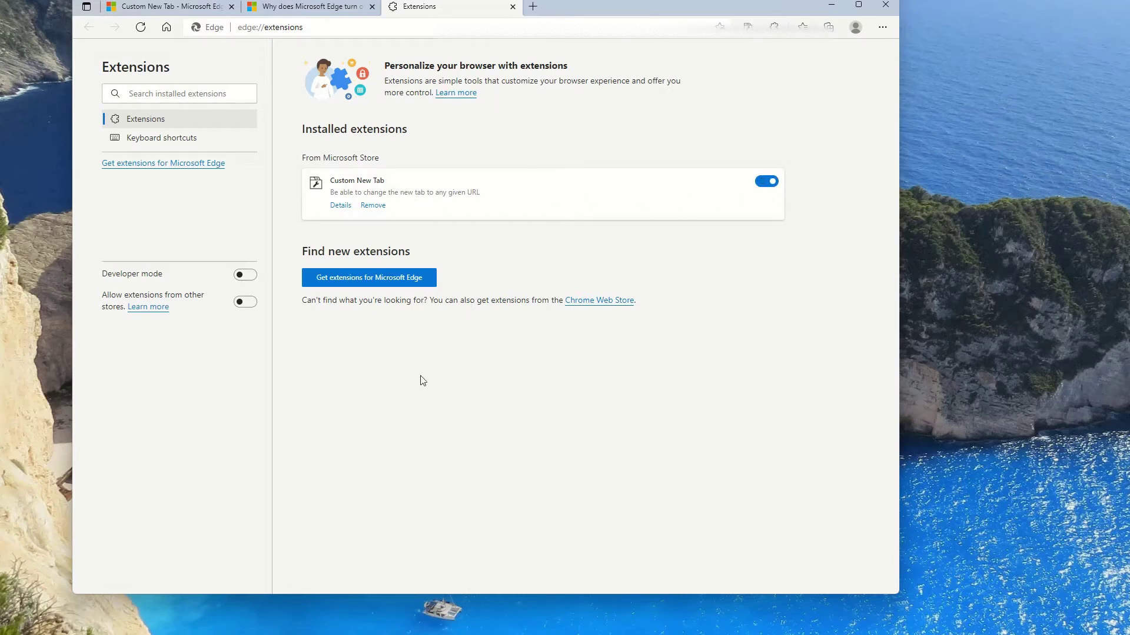
{"action": "left_click", "coordinate": [879, 27]}
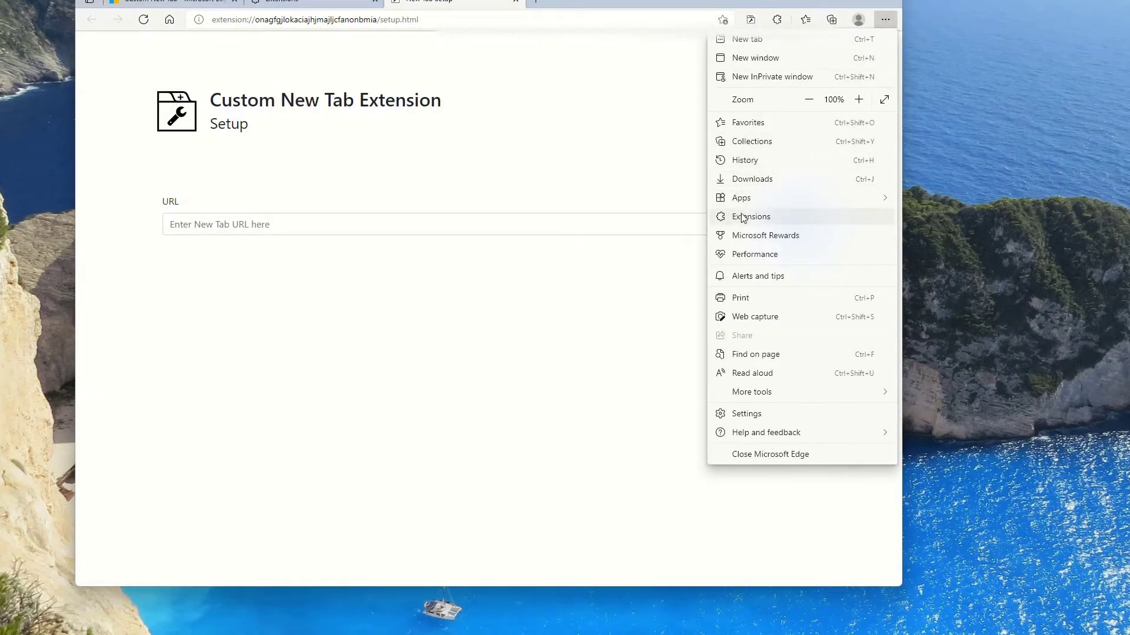
{"action": "left_click", "coordinate": [743, 218]}
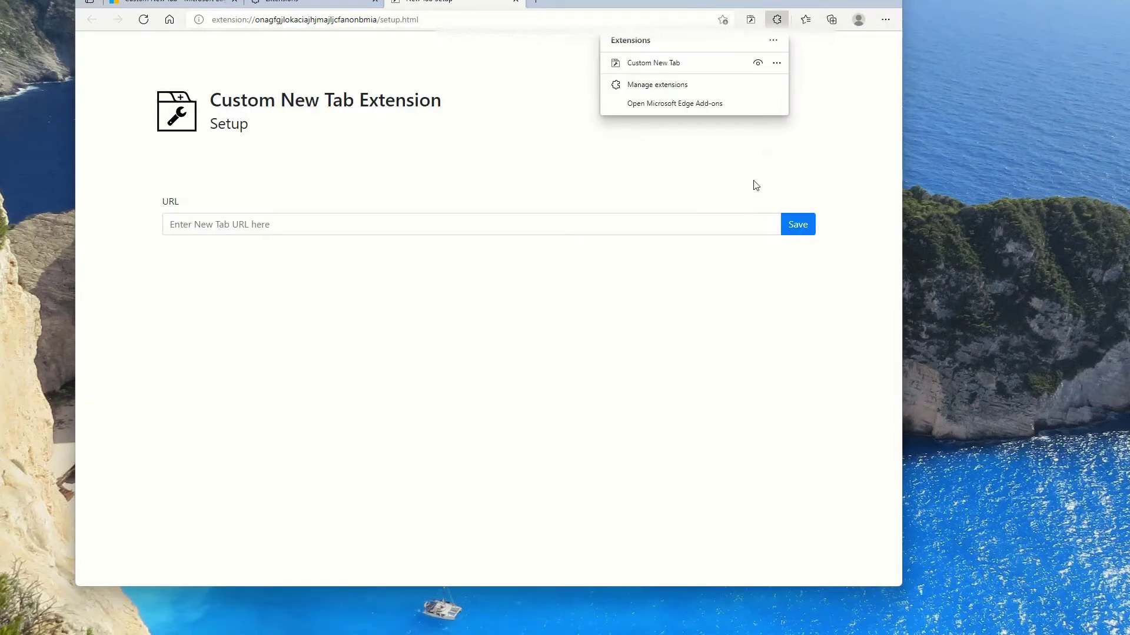
{"action": "left_click", "coordinate": [777, 63]}
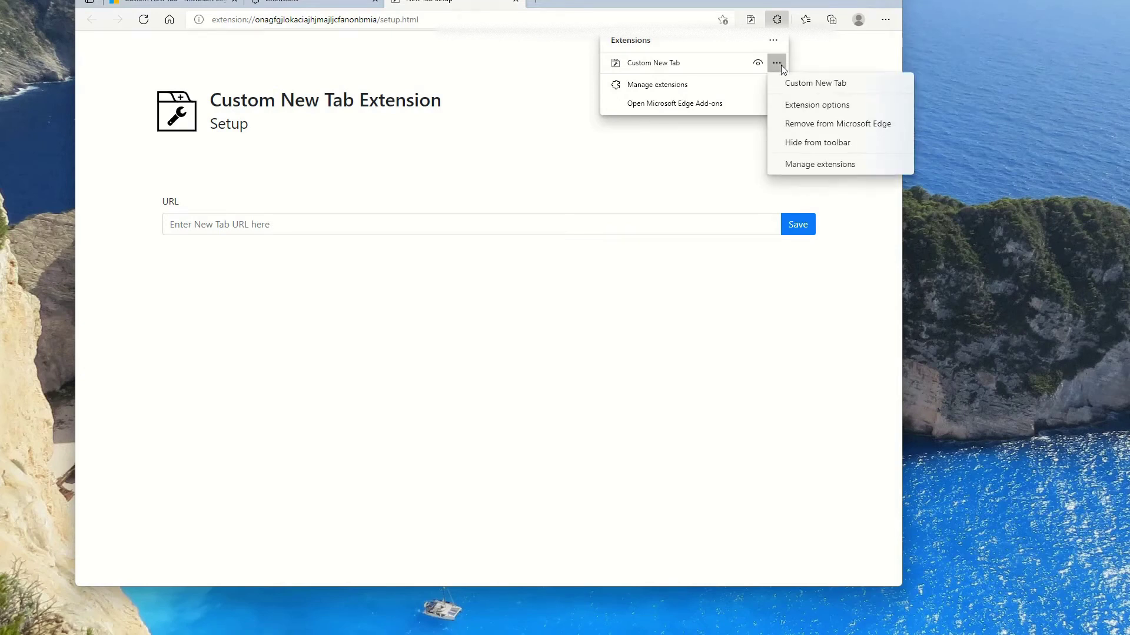
{"action": "left_click", "coordinate": [813, 109]}
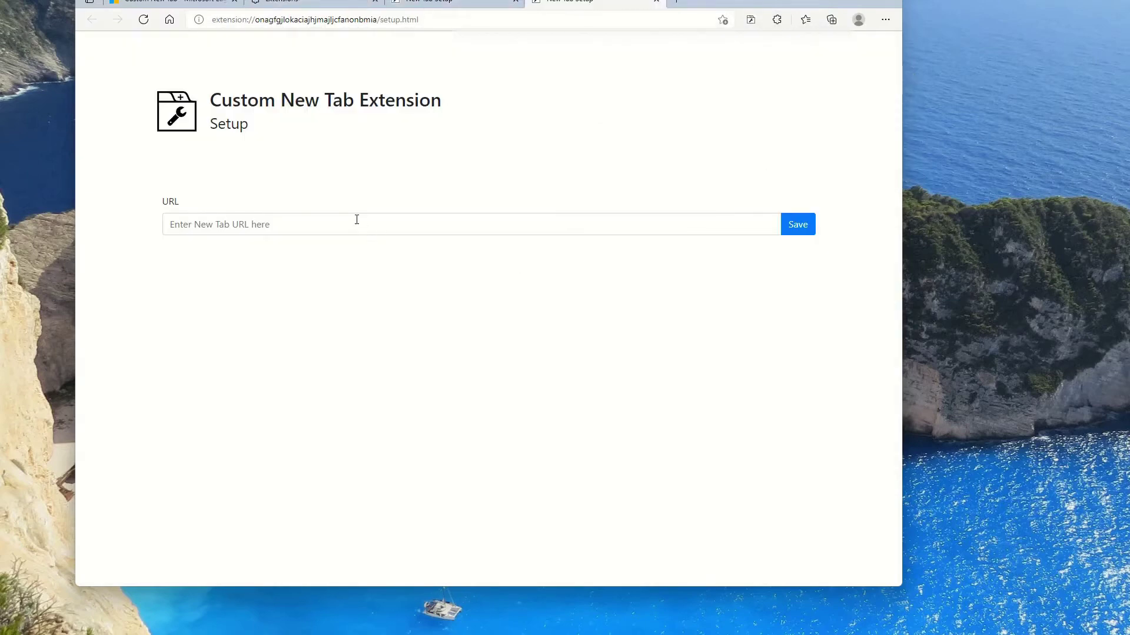
{"action": "left_click", "coordinate": [356, 220]}
{"action": "type", "text": "amazon.com"}
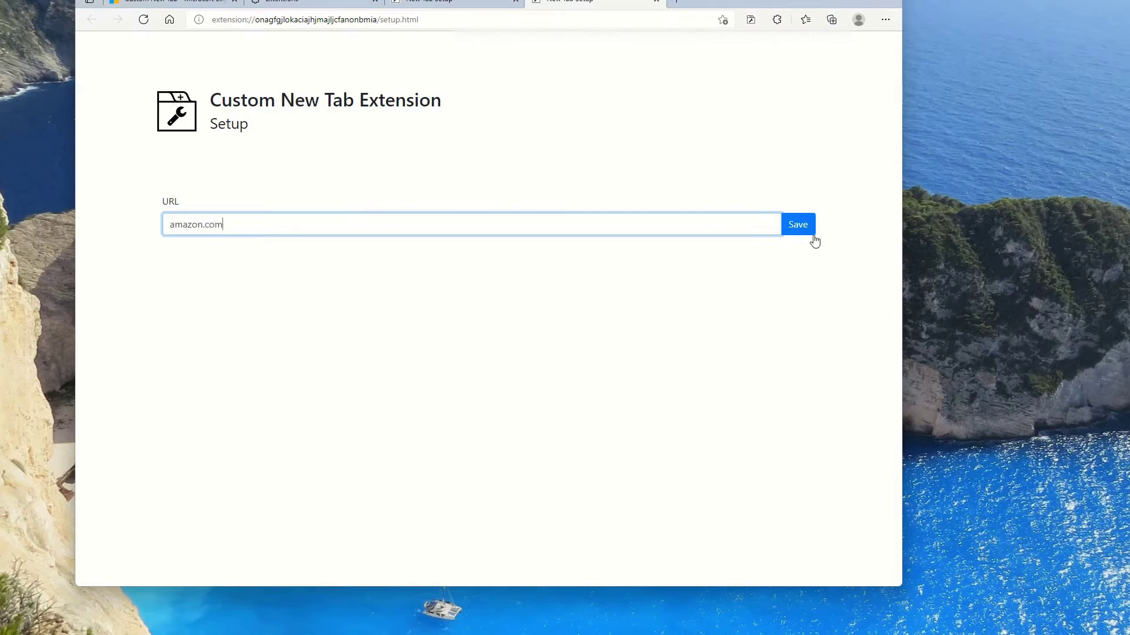
{"action": "left_click", "coordinate": [799, 228]}
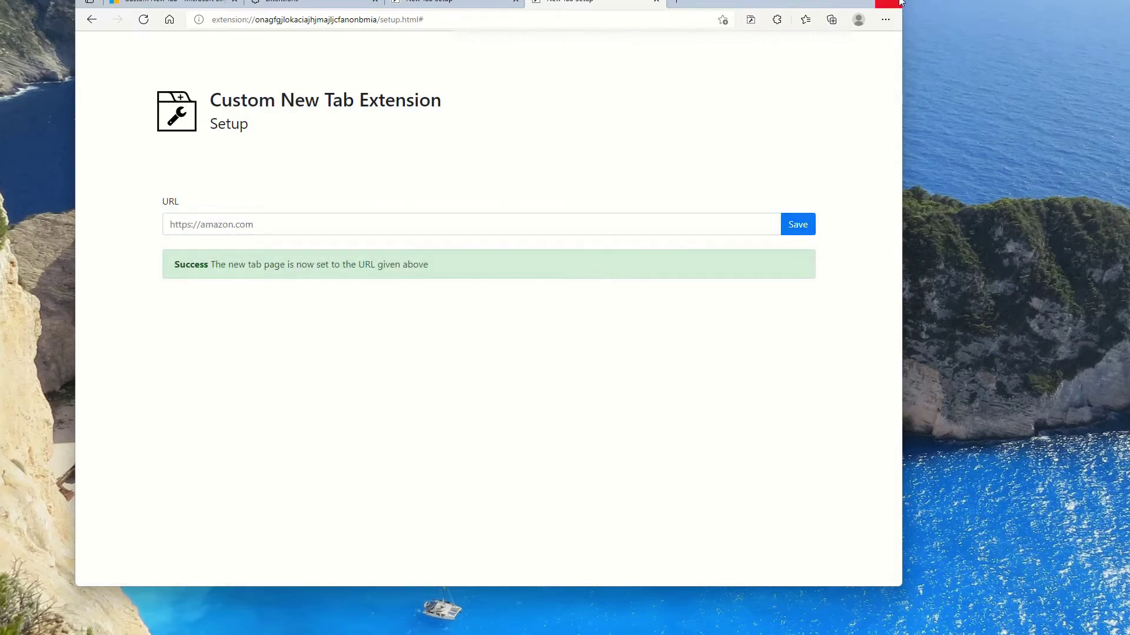
- Close the setup, Extensions and Custom New Tab add-on tabs
{"action": "left_click", "coordinate": [656, 1]}
{"action": "left_click", "coordinate": [375, 2]}
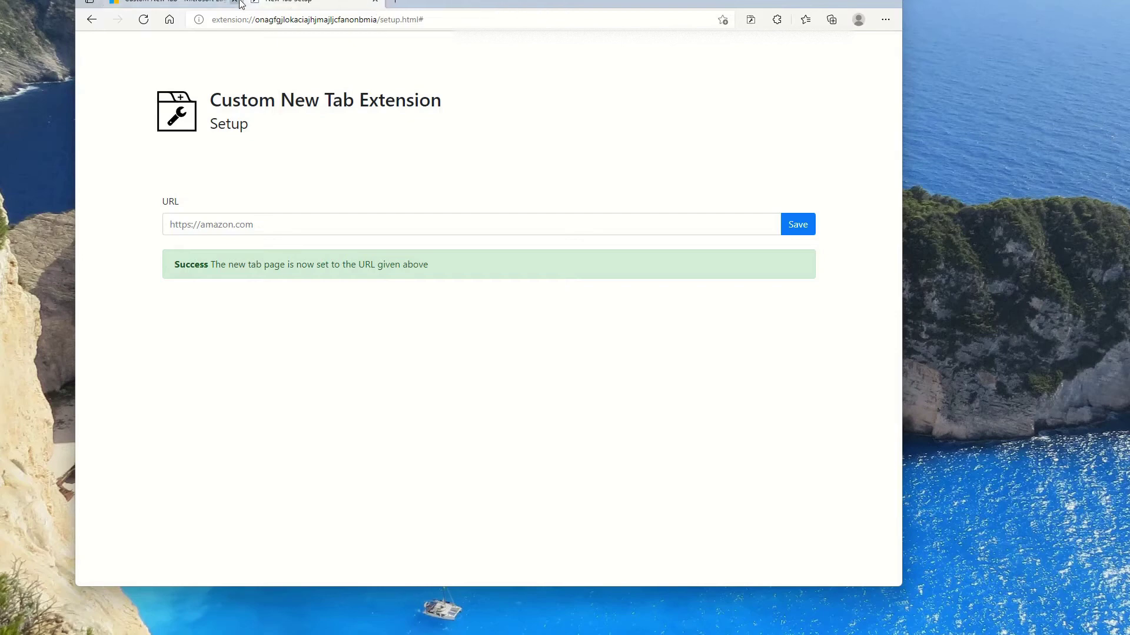
{"action": "left_click", "coordinate": [237, 1]}
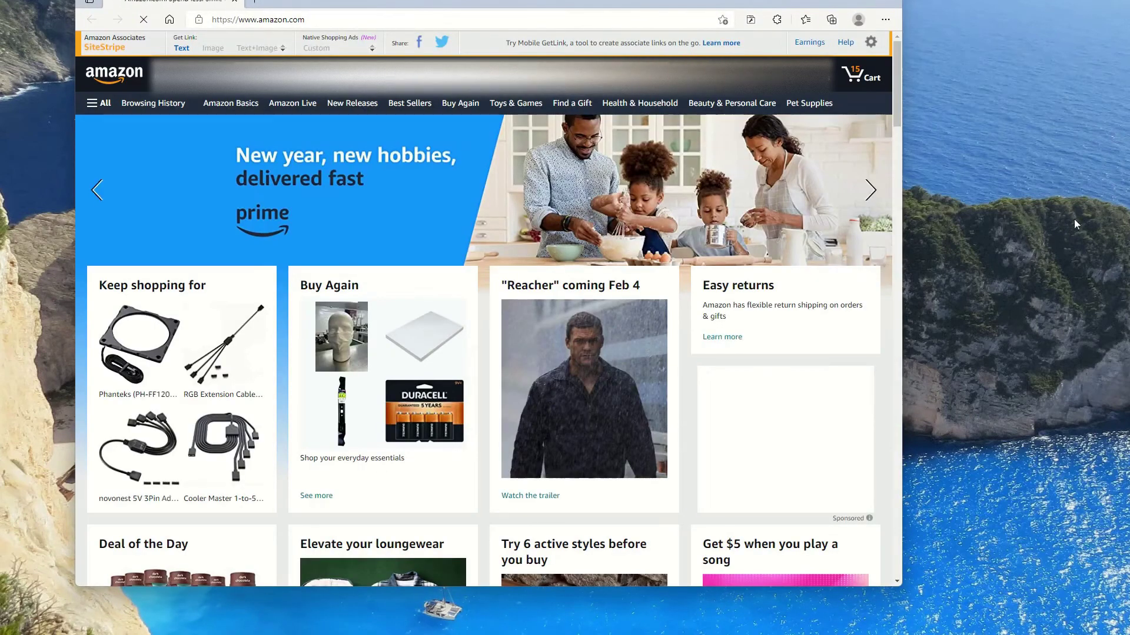
{"action": "scroll", "coordinate": [575, 318], "scroll_direction": "down", "scroll_amount": 5}
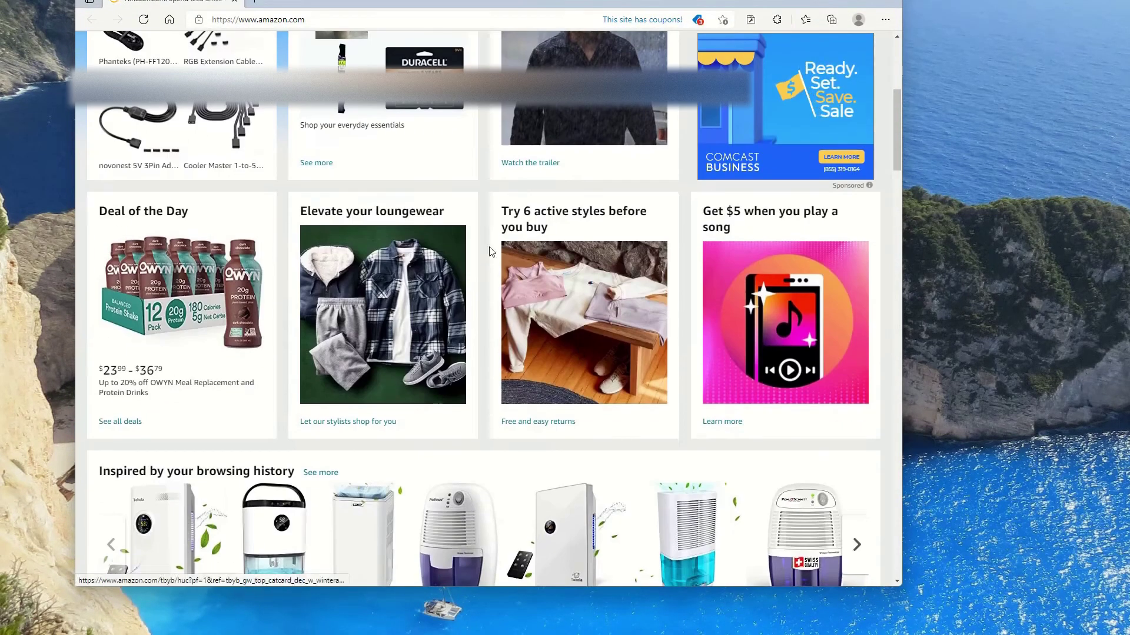
- Test a new tab opens Amazon, dismiss the changed-page warning, then close it
{"action": "left_click", "coordinate": [249, 6]}
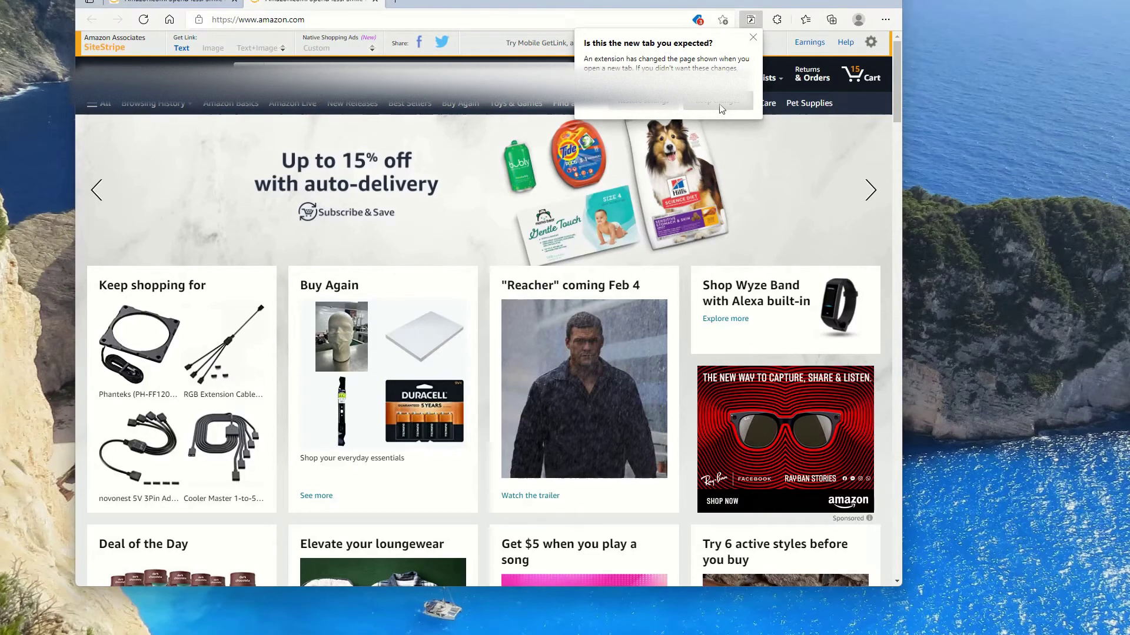
{"action": "left_click", "coordinate": [720, 106]}
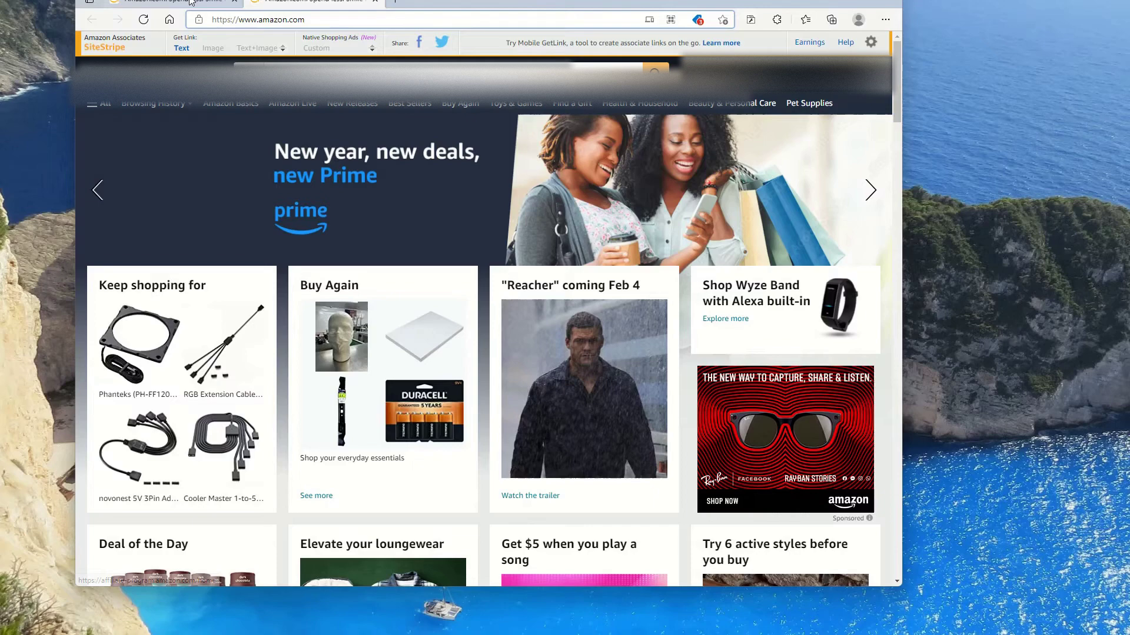
{"action": "left_click", "coordinate": [375, 1]}
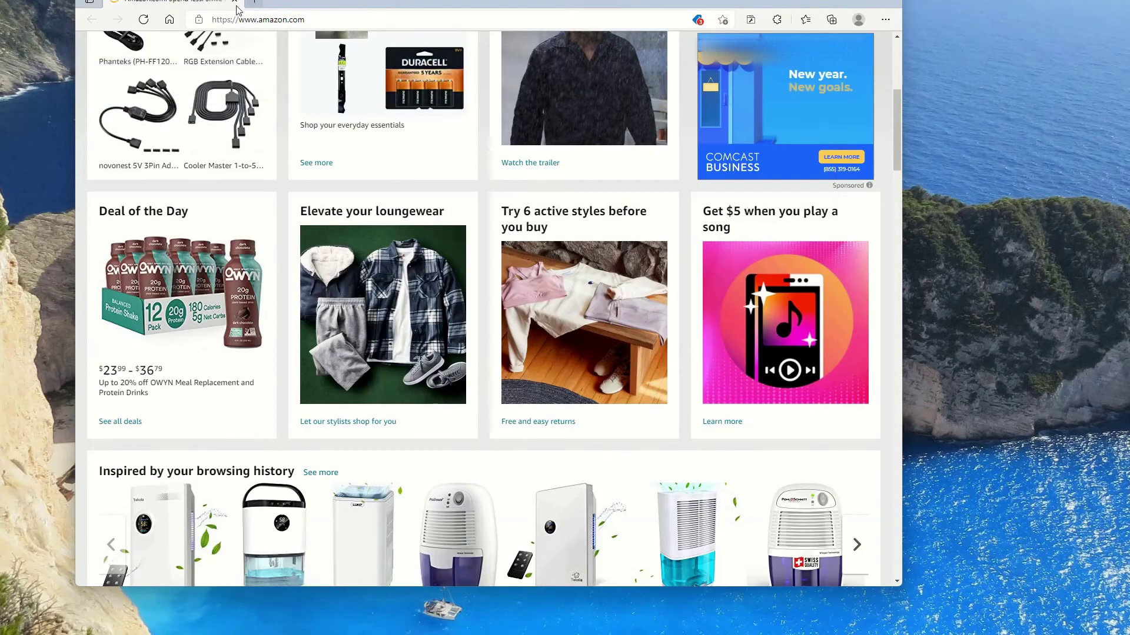